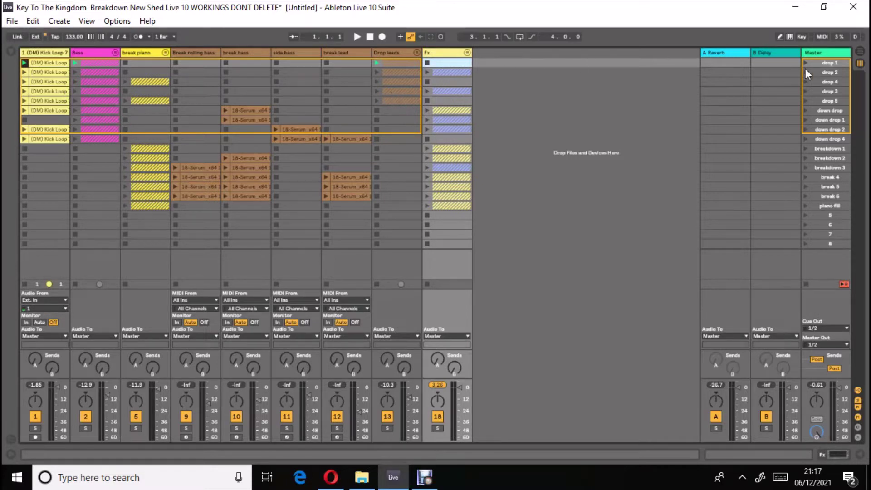
Look at the empty arrangement timeline and the session clip grid, including the options of the drop 1 scene
left_click(860, 52)
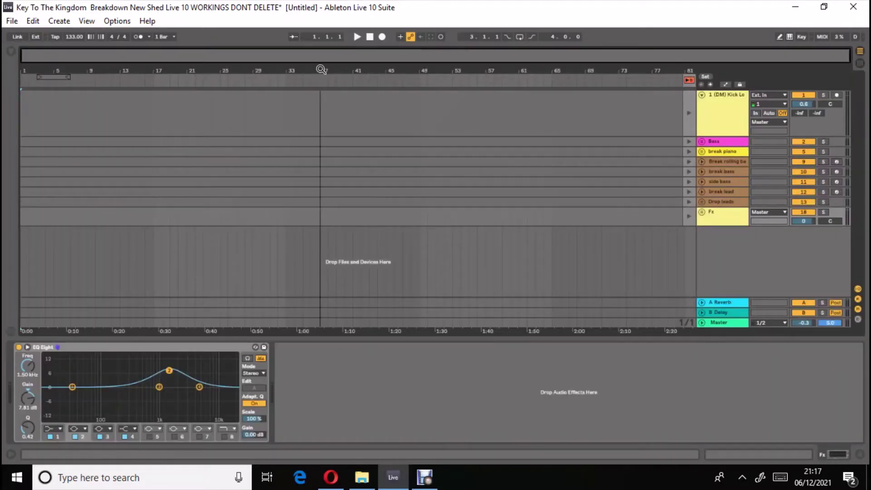
left_click(856, 66)
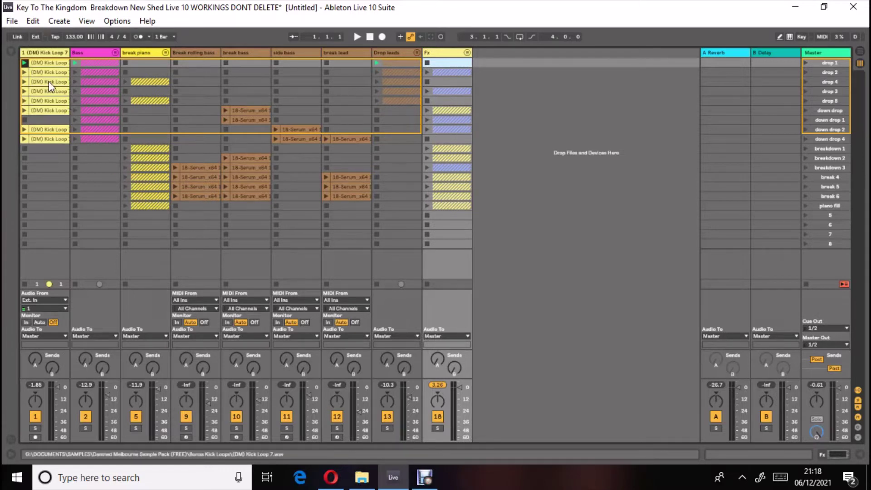
right_click(822, 63)
left_click(666, 63)
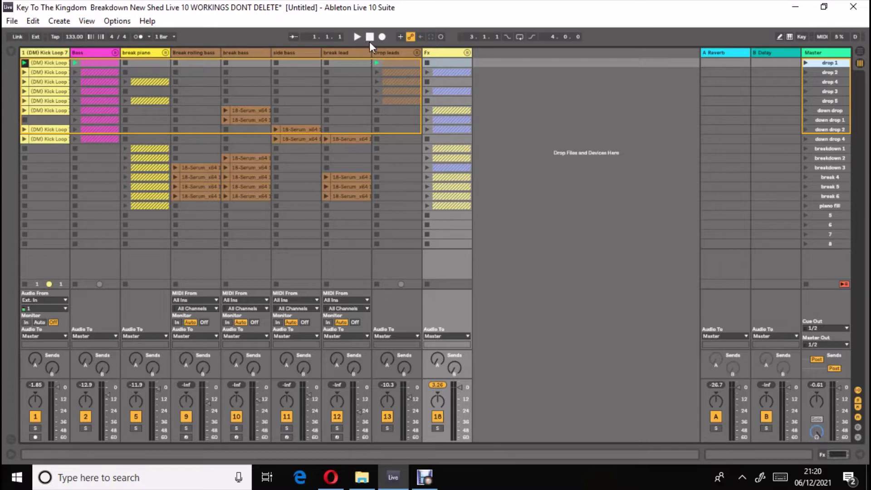
Examine the device chains of the (DM) Kick Loop track and the Master track in Arrangement view
left_click(858, 54)
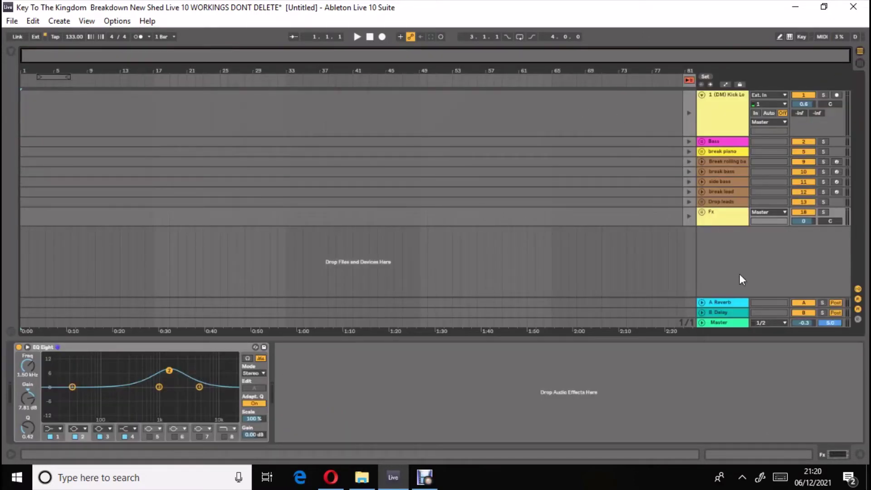
left_click(728, 122)
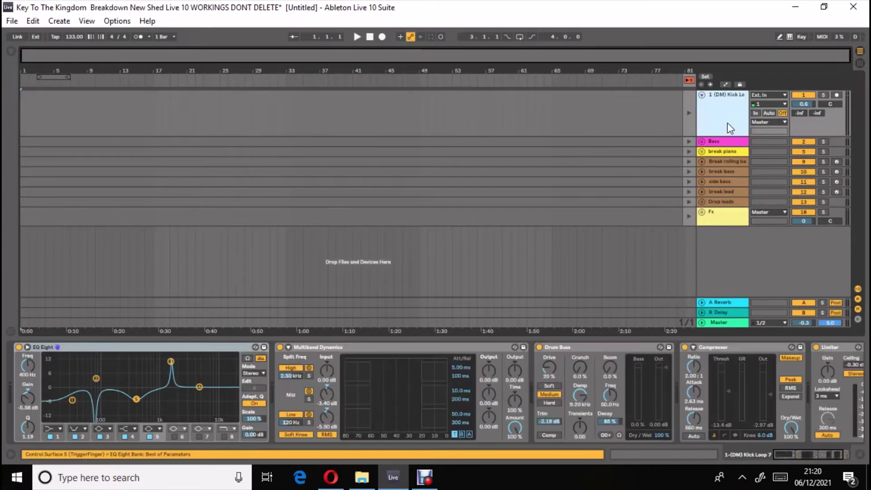
left_click(718, 322)
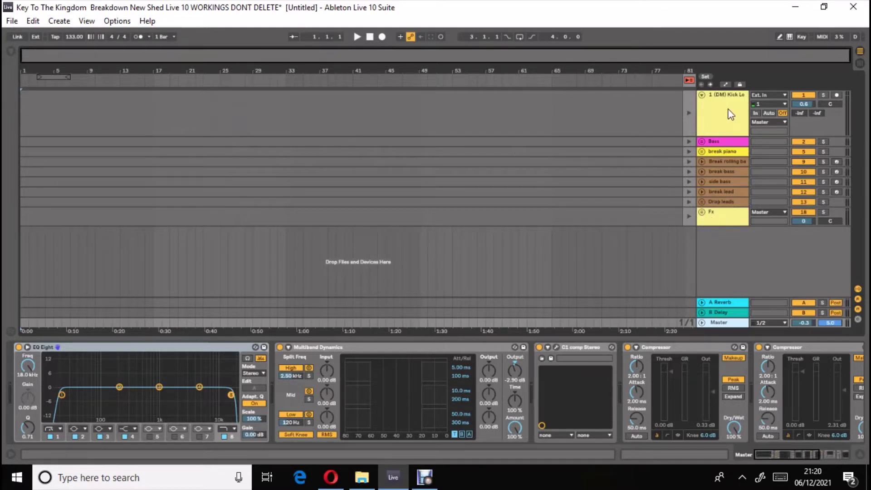
Record a brief test take into the arrangement, stop it, and return to the session clip grid
left_click(384, 35)
left_click(369, 39)
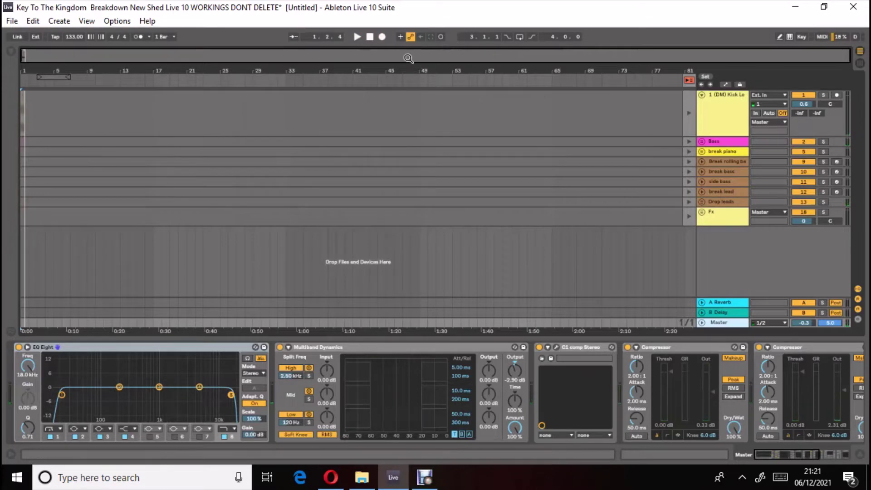
left_click(861, 63)
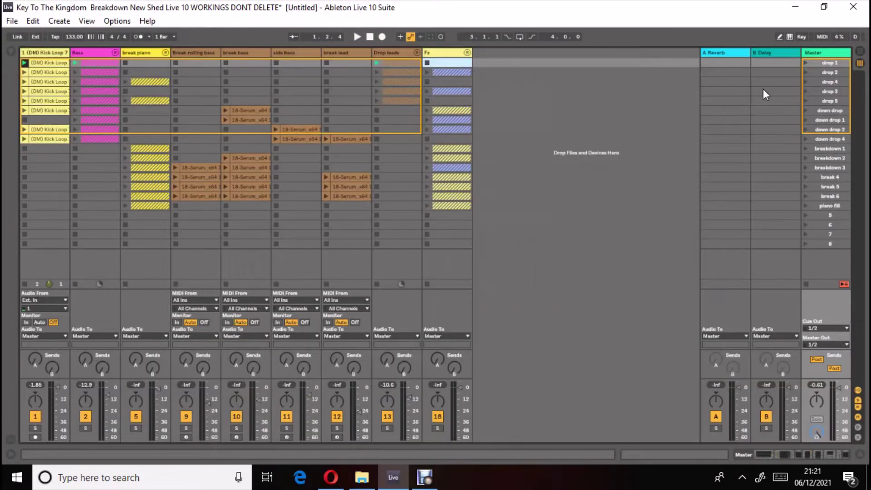
Record a live scene performance starting from breakdown 1 into the arrangement up to about bar 177, and return playback to the arrangement
left_click(805, 148)
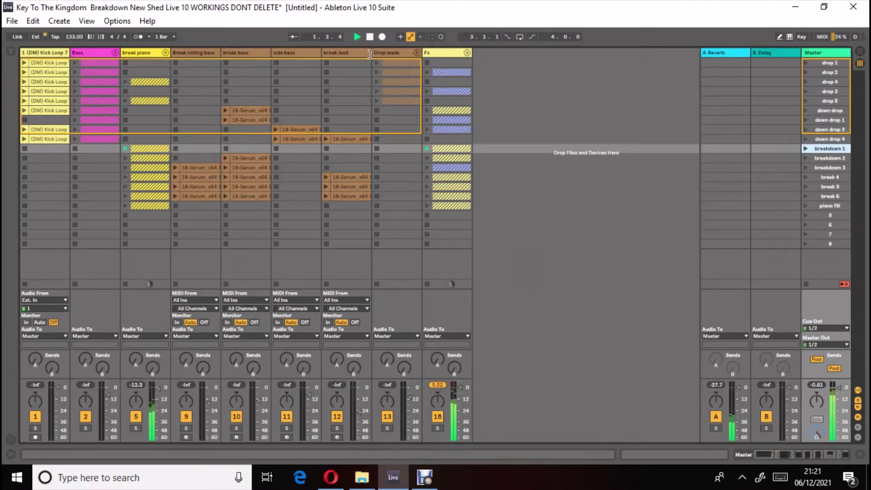
left_click(370, 38)
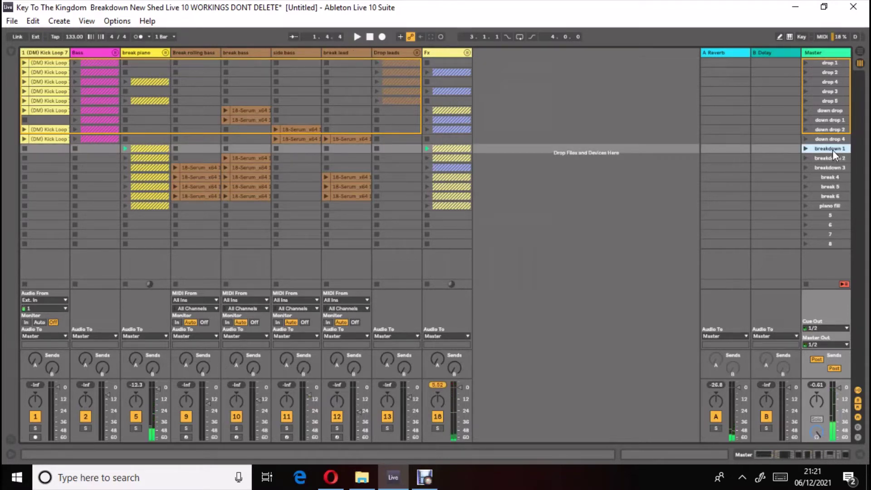
left_click(382, 36)
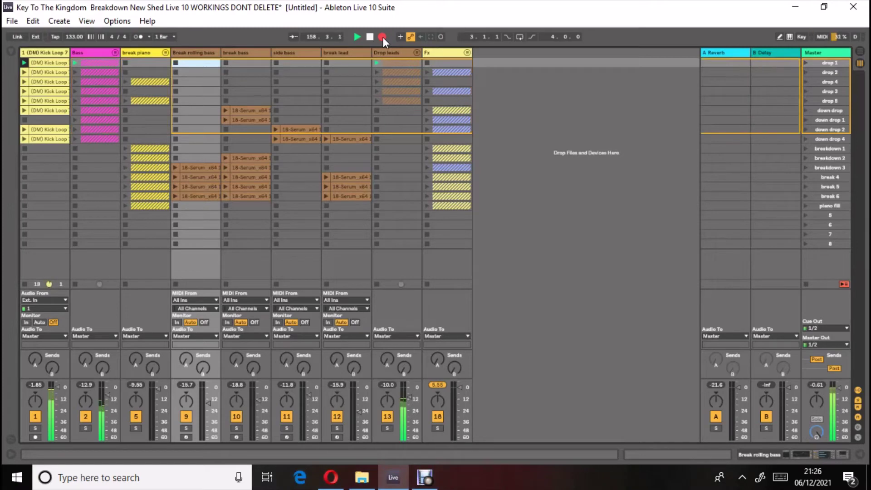
key("Tab")
left_click_drag(440, 69, 209, 67)
left_click(370, 37)
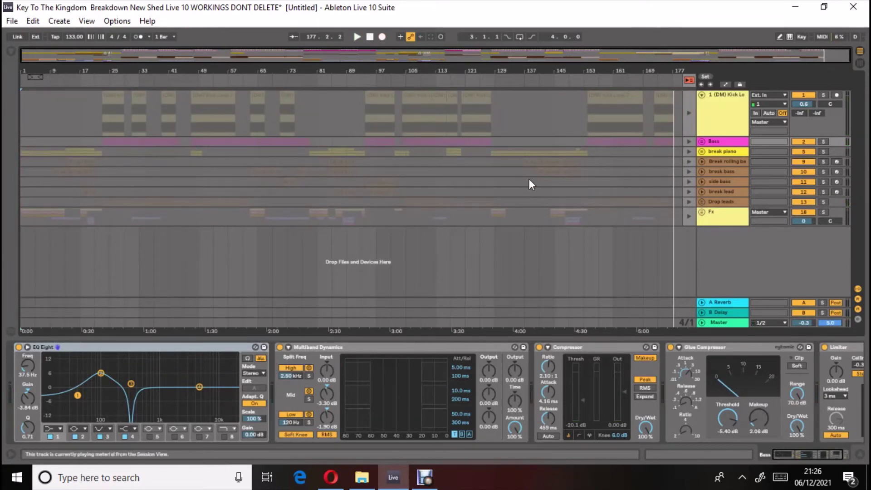
left_click(689, 81)
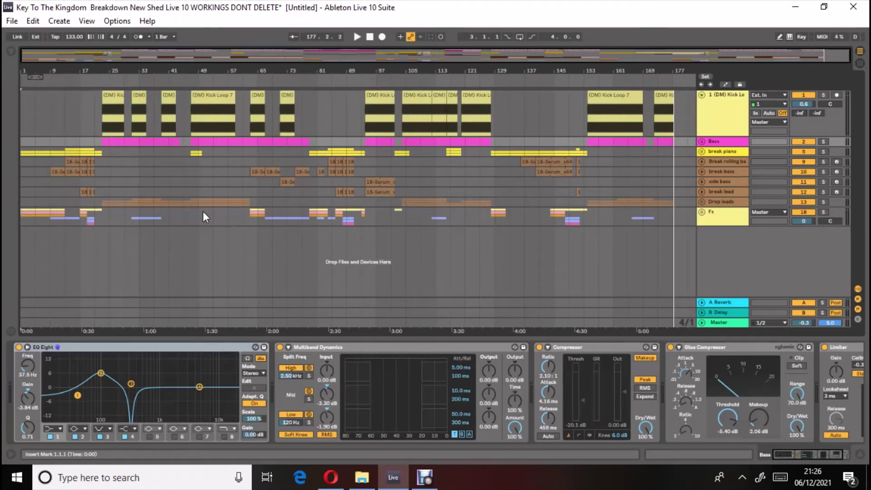
left_click(858, 64)
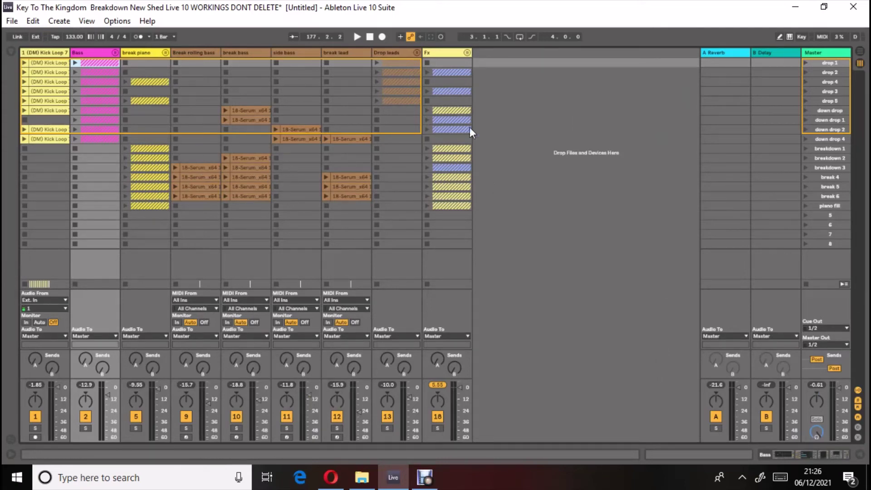
left_click(424, 479)
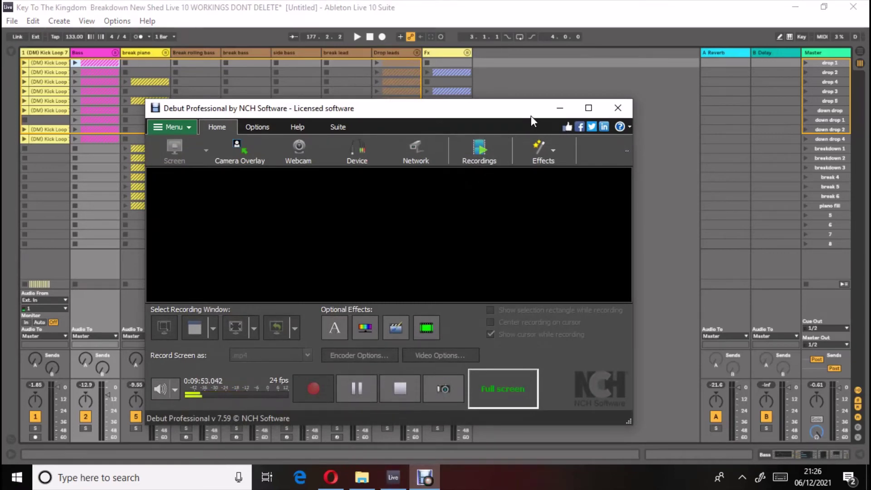
left_click(559, 107)
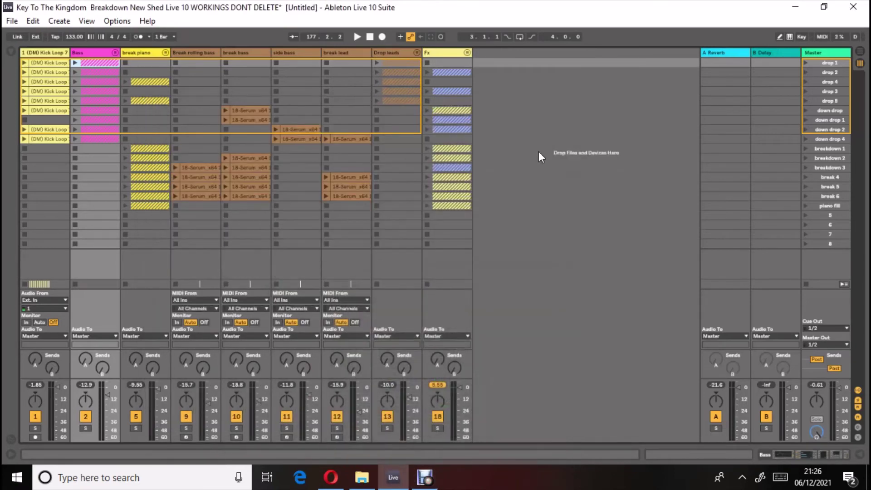
Set the arrangement timeline to a fixed grid of 8 bars
left_click(860, 51)
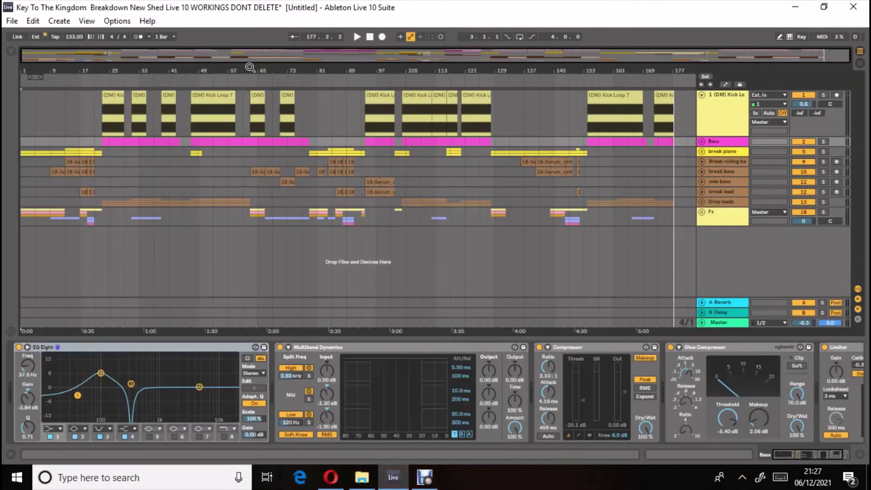
right_click(155, 174)
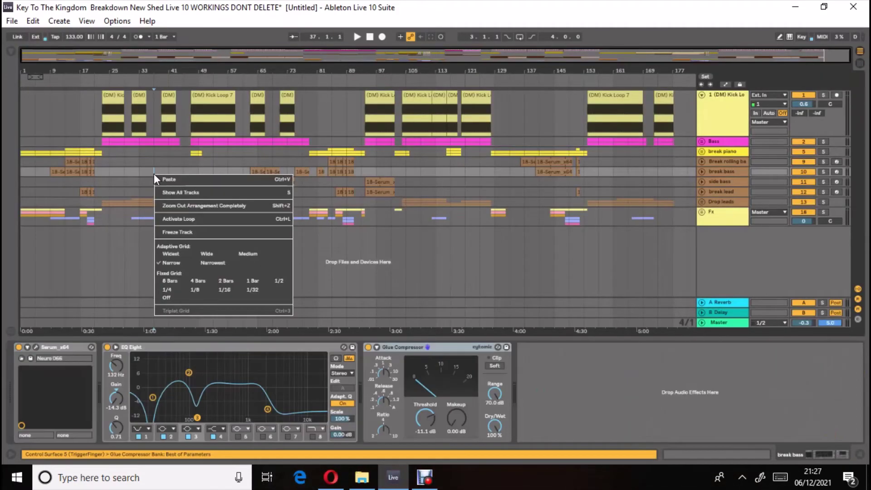
left_click(171, 278)
Add locators every 8 bars along the arrangement timeline, from bar 9 through bar 177
left_click(58, 113)
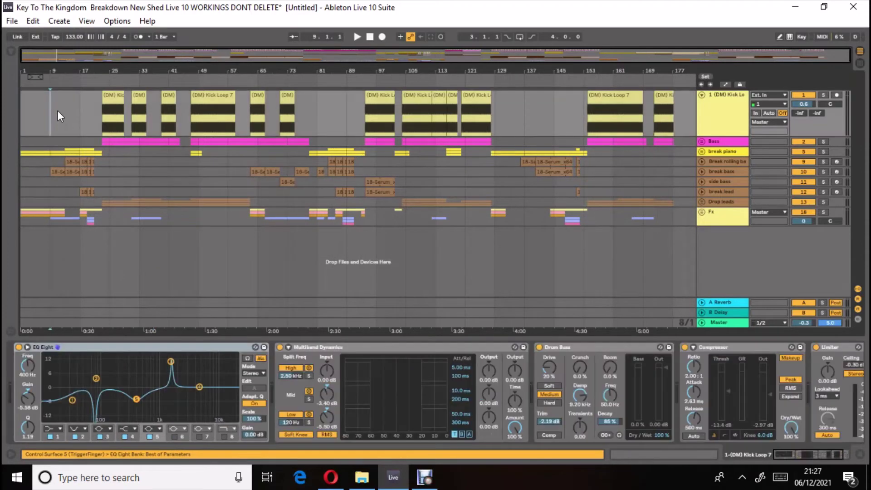
left_click(704, 76)
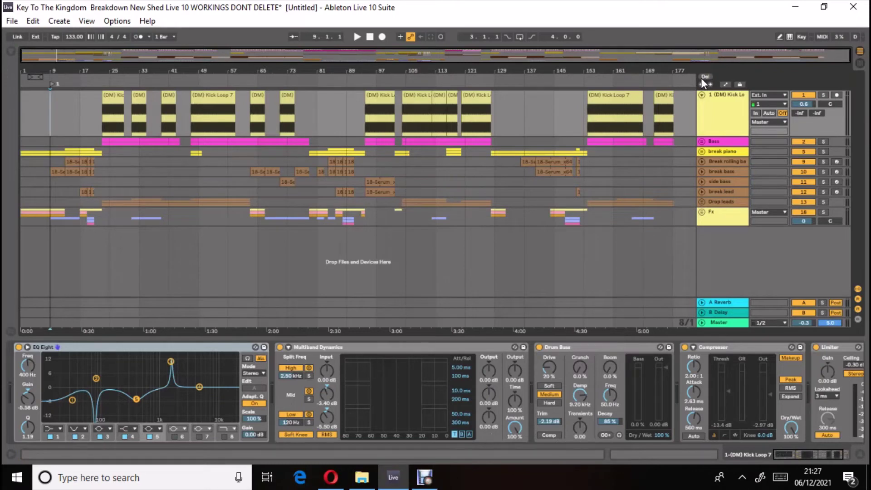
key("Right")
left_click(701, 77)
key("Right")
left_click(702, 76)
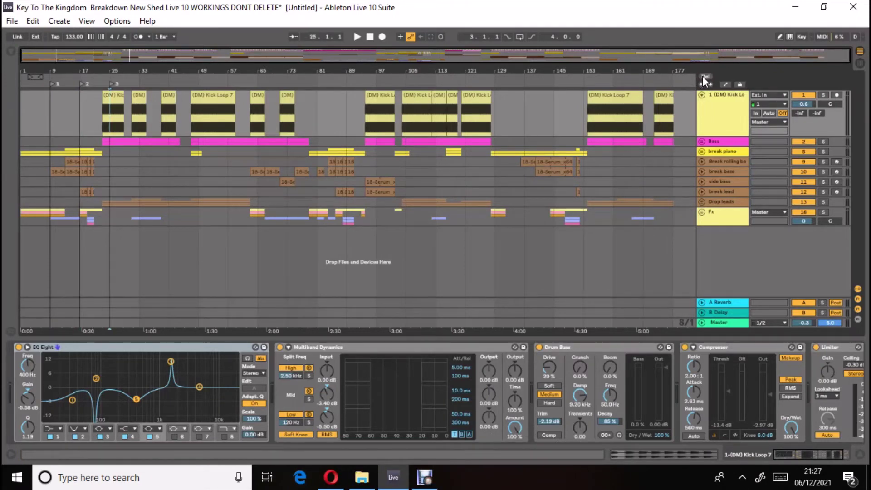
key("Right")
left_click(702, 75)
key("Right")
left_click(702, 76)
key("Right")
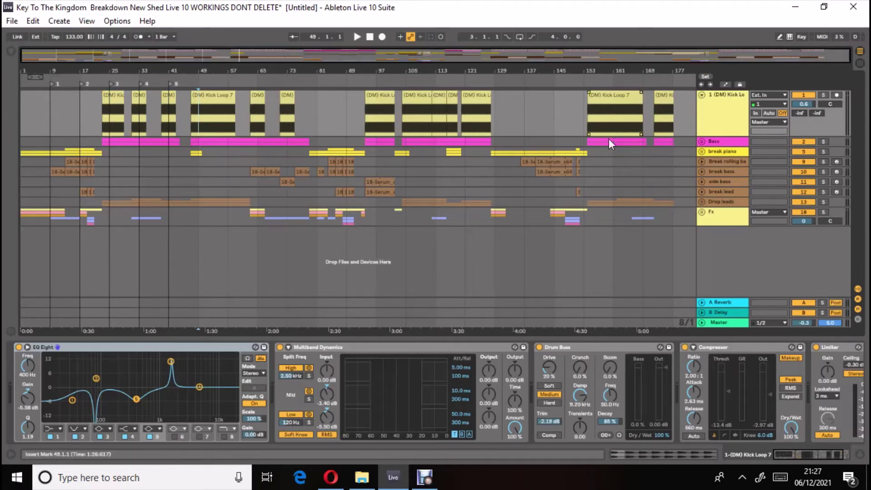
left_click(701, 77)
key("Right")
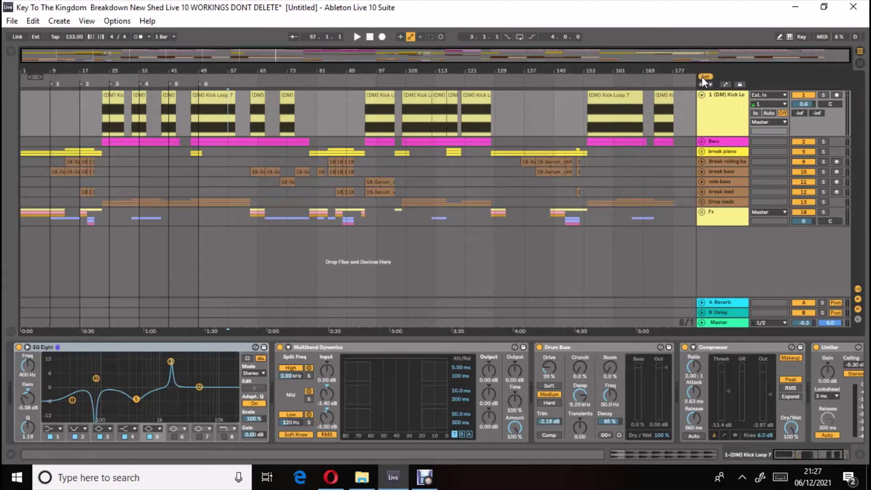
left_click(702, 77)
key("Right")
left_click(702, 77)
key("Right")
left_click(701, 77)
key("Right")
left_click(701, 77)
key("Right")
left_click(702, 77)
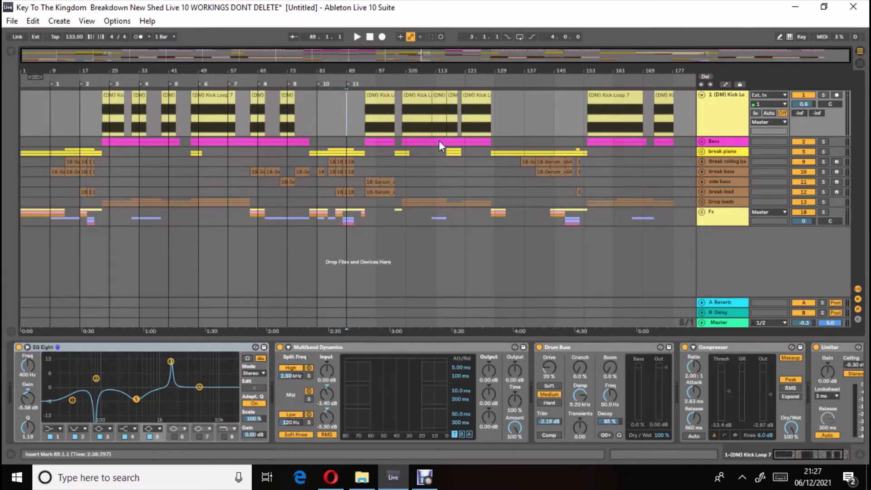
left_click(707, 84)
left_click(705, 77)
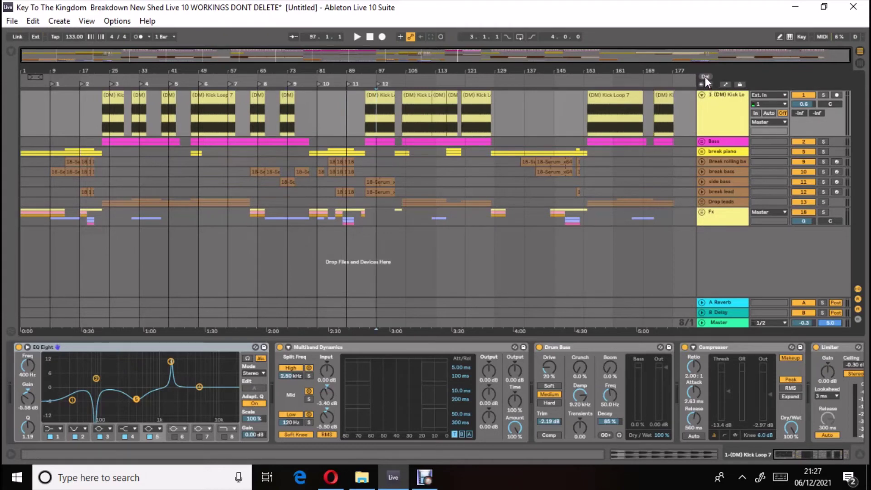
key("Right")
left_click(706, 76)
key("Right")
left_click(706, 76)
key("Right")
left_click(706, 75)
key("Right")
left_click(706, 75)
key("Right")
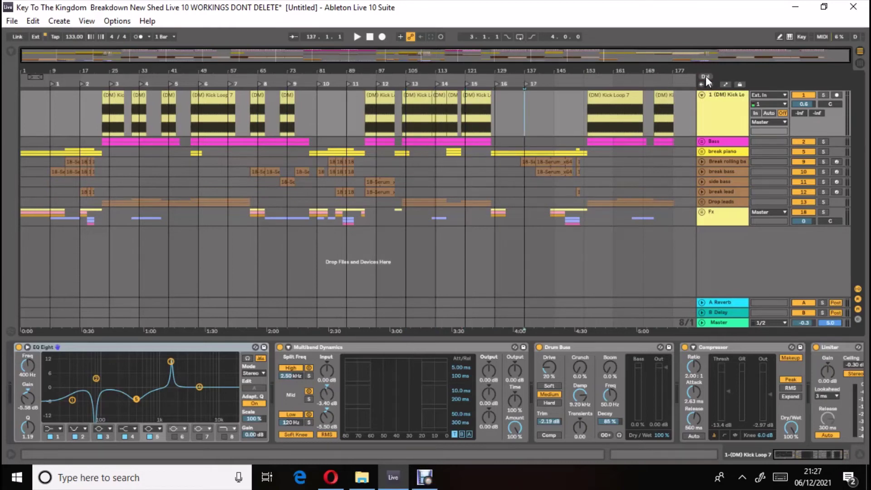
left_click(706, 76)
key("Right")
left_click(706, 75)
key("Right")
left_click(706, 75)
key("Right")
left_click(706, 75)
key("Right")
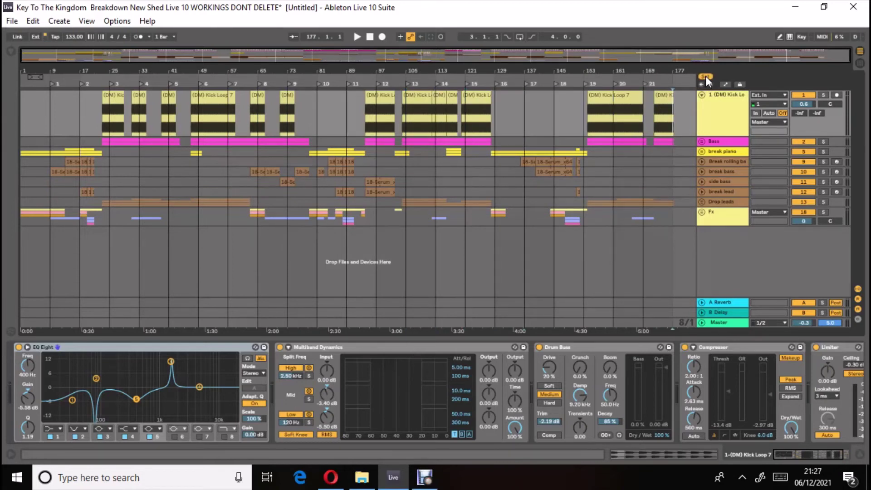
left_click(706, 75)
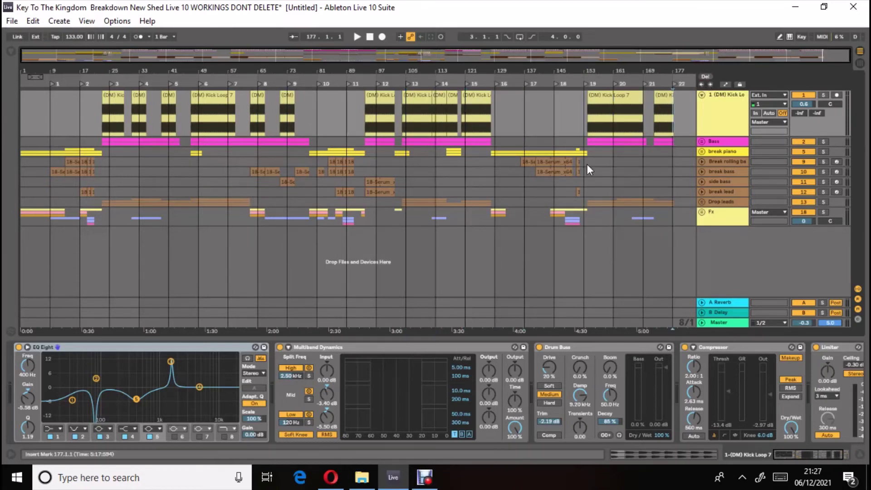
Rename the locator at bar 33 "Break" and the locator at bar 57 "DRop"
right_click(142, 84)
left_click(154, 95)
right_click(230, 84)
left_click(236, 96)
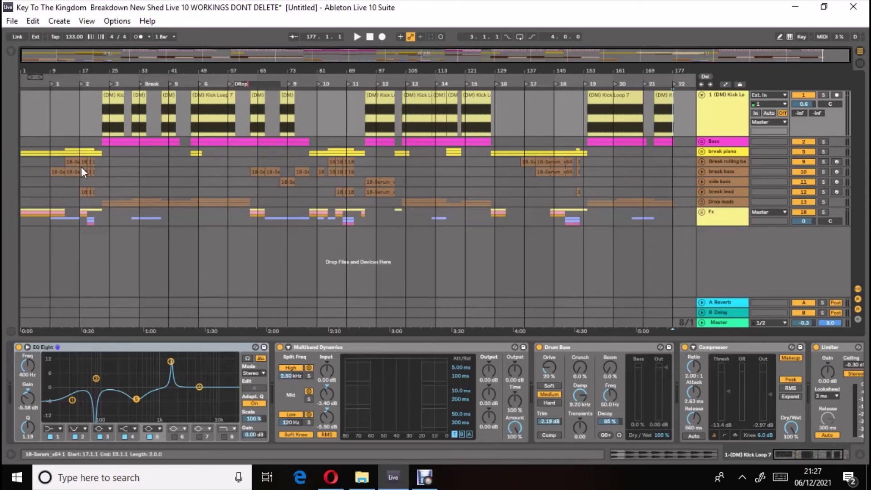
Move all recorded clips on every track 32 bars along the timeline so that the arrangement starts at bar 33
left_click_drag(26, 113, 662, 227)
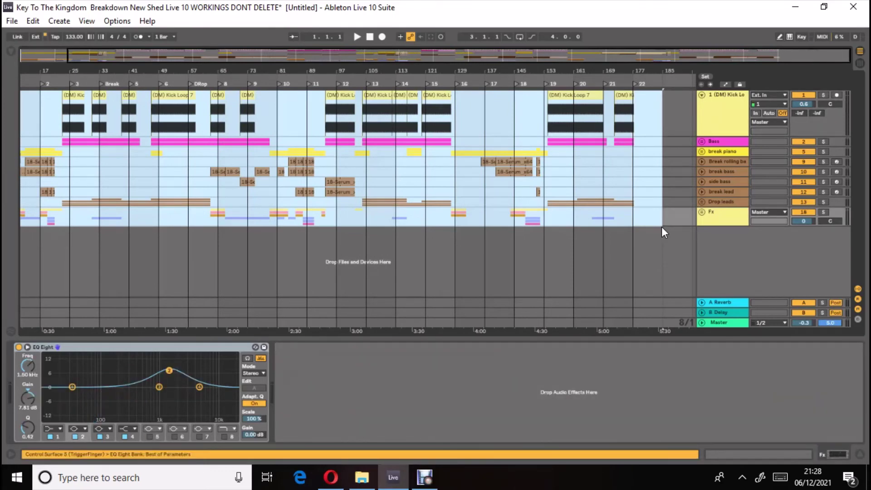
key("Right")
key("Right")
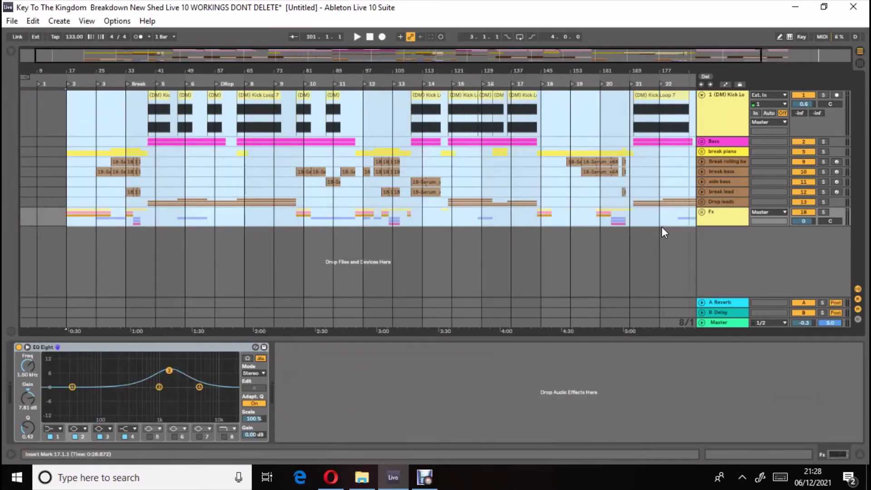
key("Right")
key("Right")
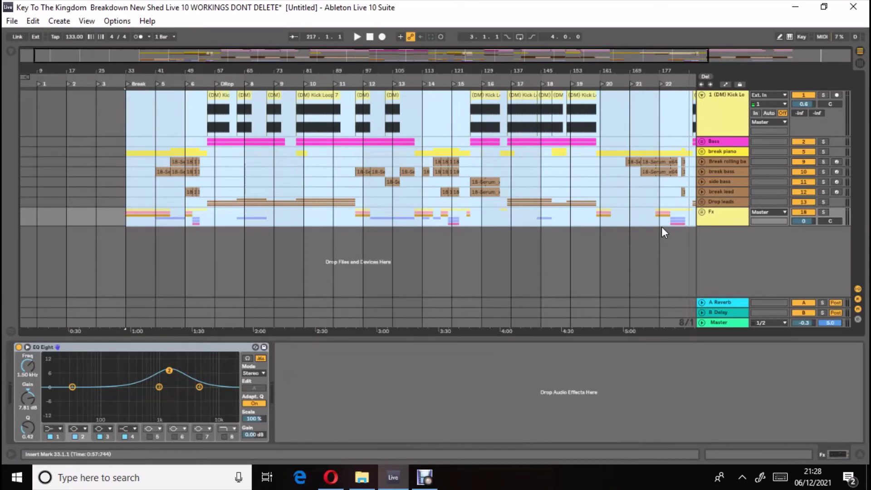
left_click(154, 124)
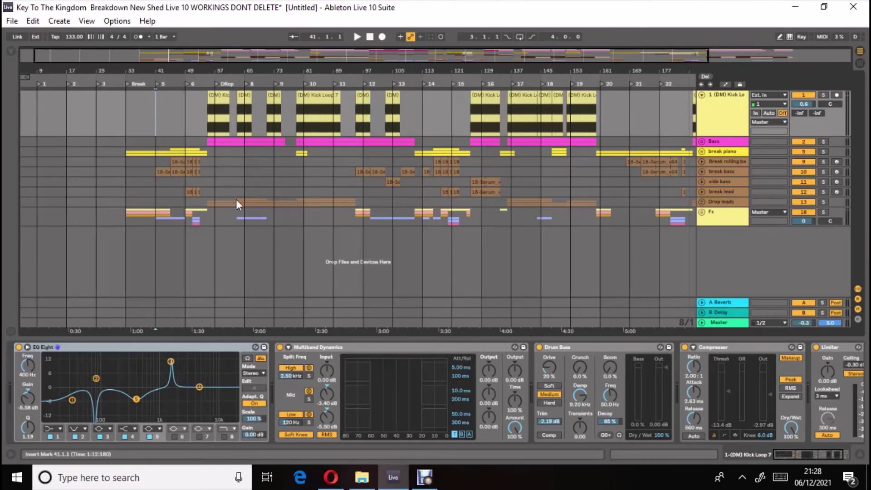
Move the clips between bars 55 and 89 on the kick through Drop leads tracks so they start at the DRop locator, bar 57
left_click_drag(212, 68, 170, 69)
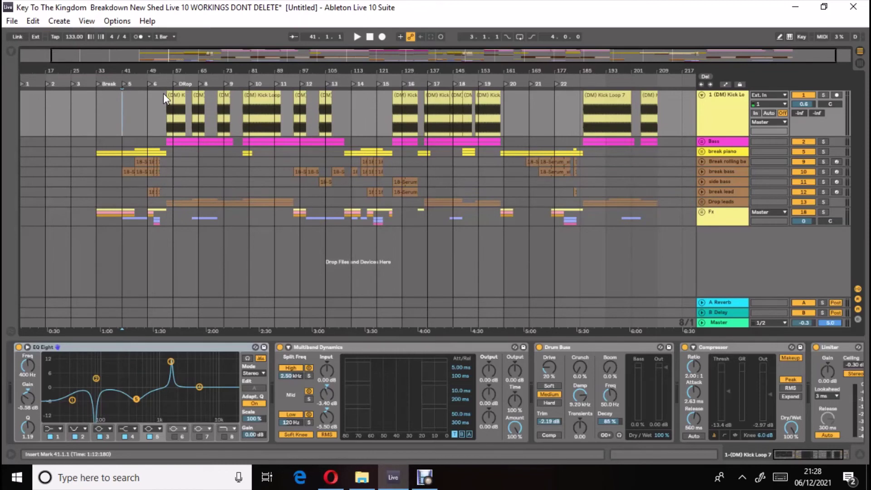
left_click(167, 111)
left_click(171, 121, "shift")
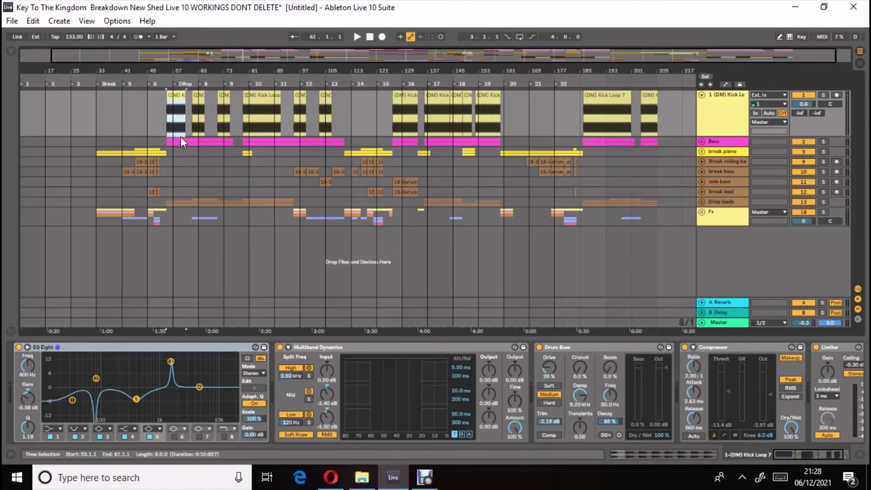
left_click_drag(181, 137, 266, 206)
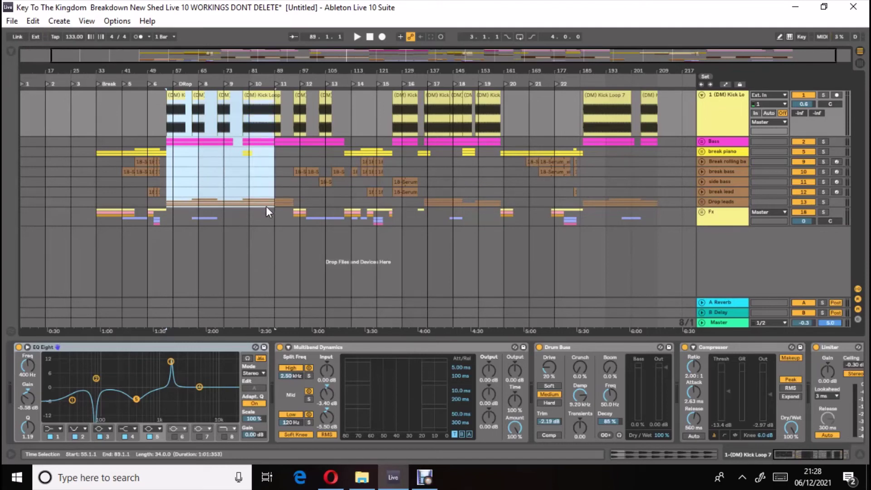
left_click_drag(267, 205, 268, 202)
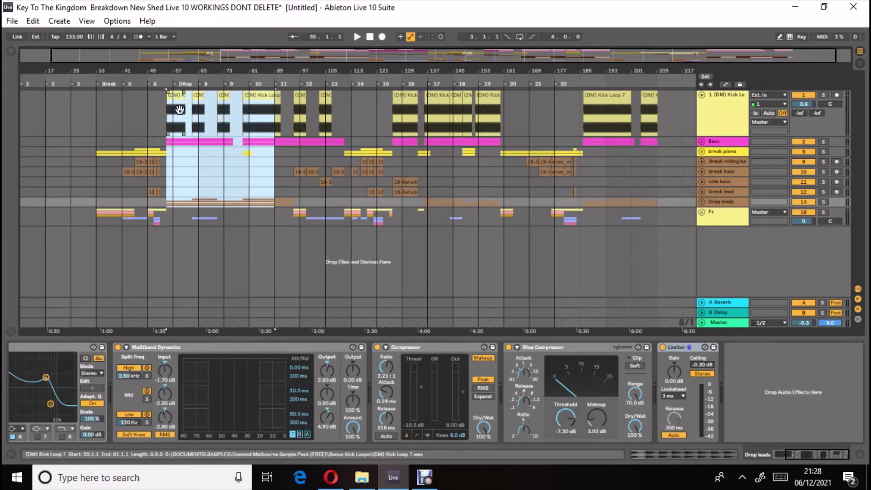
left_click_drag(180, 110, 186, 109)
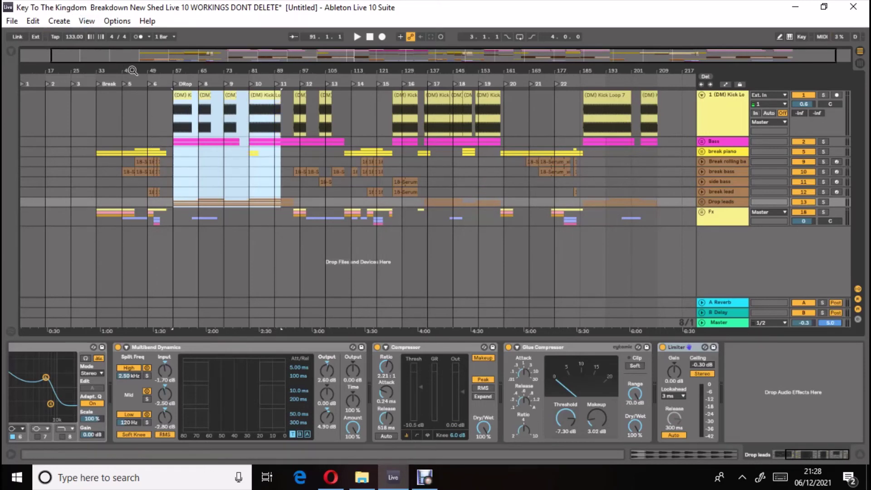
Unfold the break piano and Fx group tracks and examine their clips around the break and the drop
left_click_drag(132, 68, 123, 91)
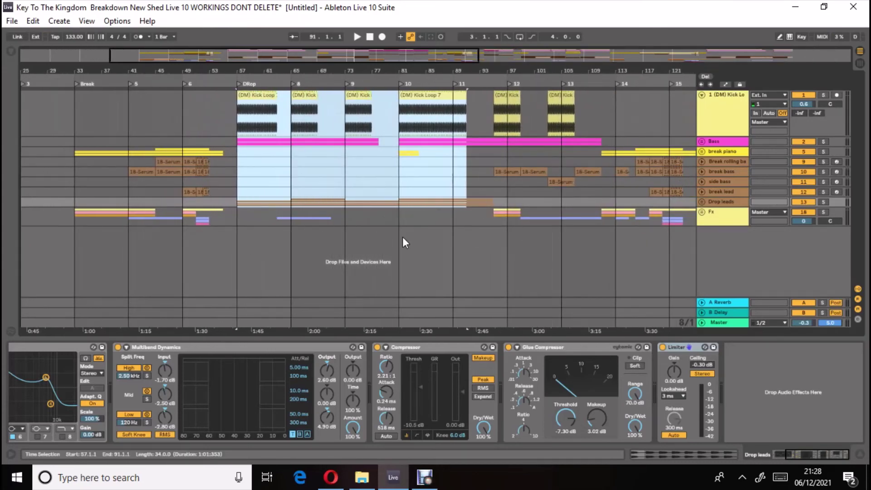
left_click(703, 152)
scroll(150, 224, "down", 2)
scroll(234, 198, "down", 3)
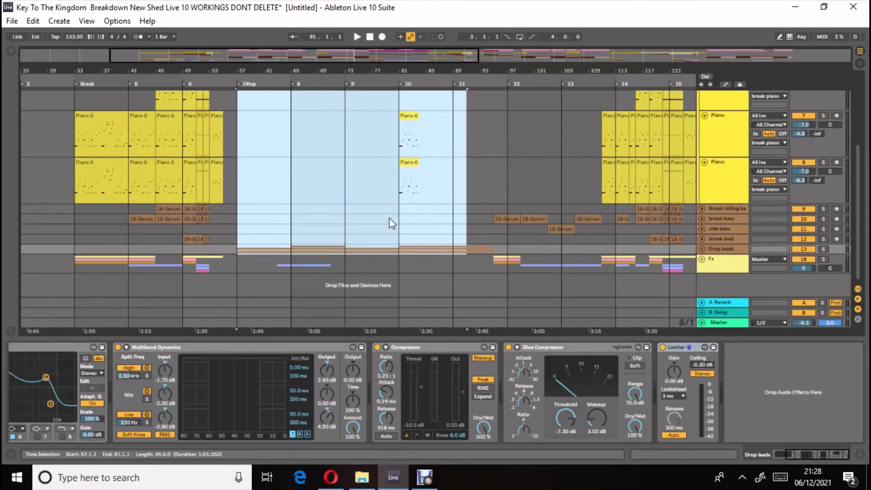
left_click(703, 260)
scroll(409, 279, "down", 5)
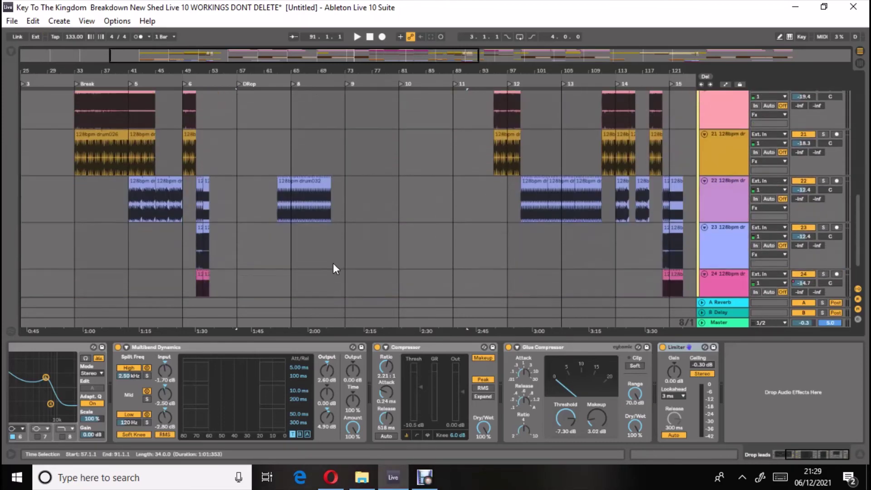
scroll(271, 258, "up", 8)
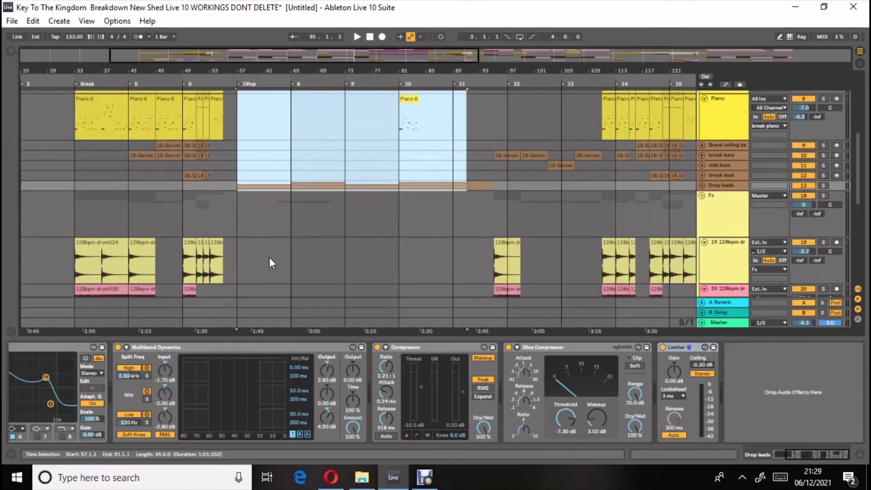
scroll(270, 259, "up", 5)
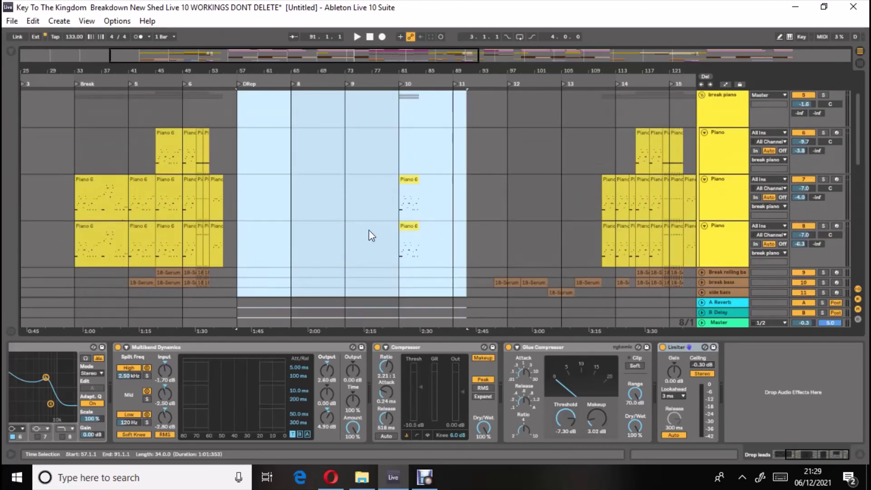
scroll(357, 227, "up", 1)
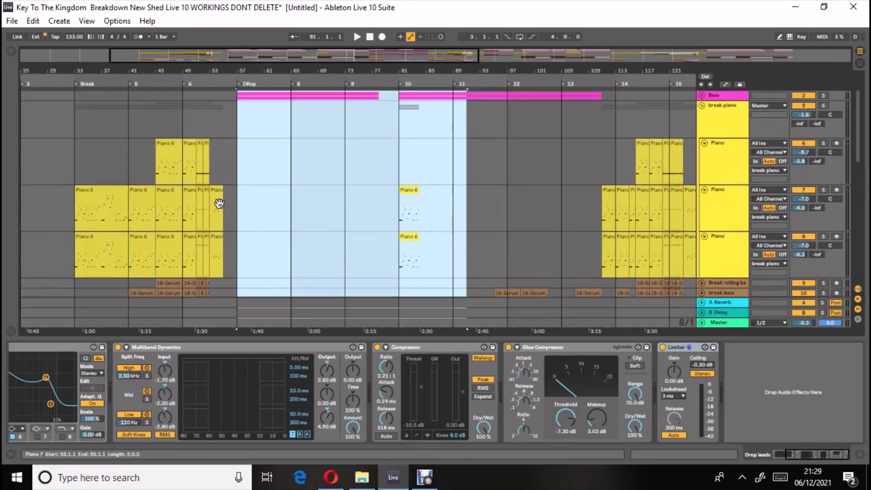
Set the arrangement timeline to a fixed grid of 1 bar
left_click_drag(209, 160, 199, 254)
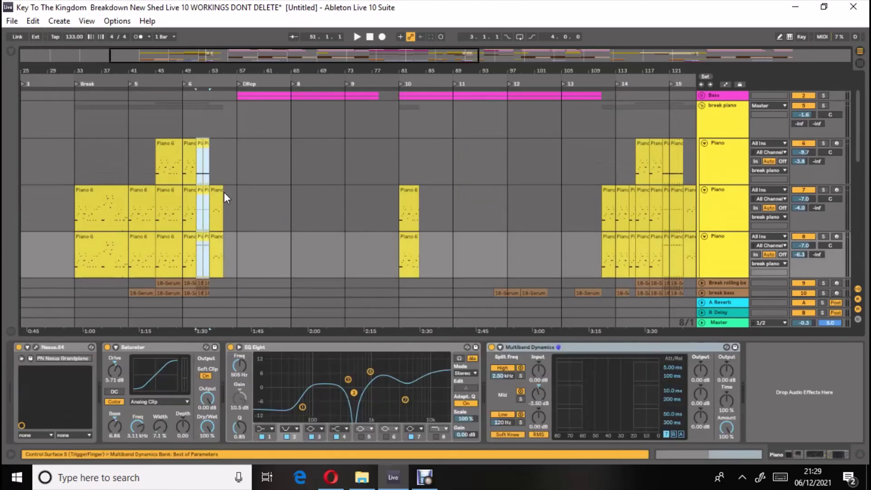
right_click(227, 247)
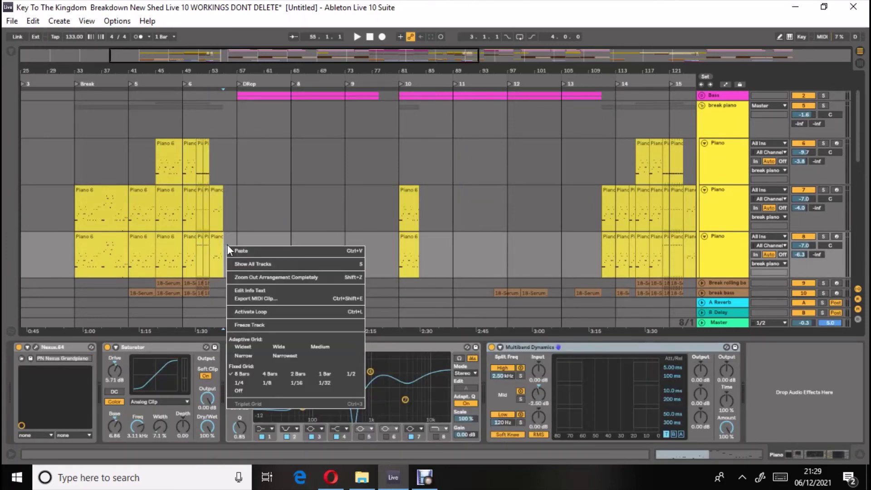
left_click(327, 373)
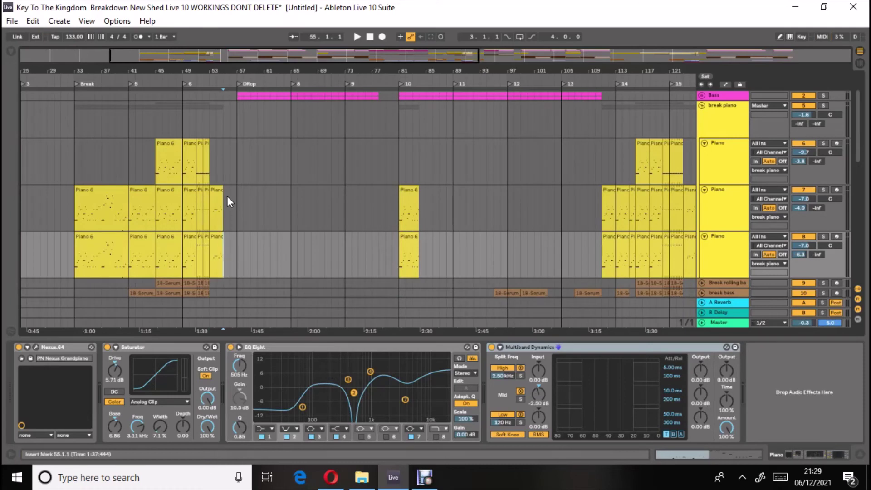
Move the two-bar piano clips at bar 53 to bar 55, and duplicate the break piano clips of bars 51 to 53 into the gap
left_click_drag(228, 220, 211, 270)
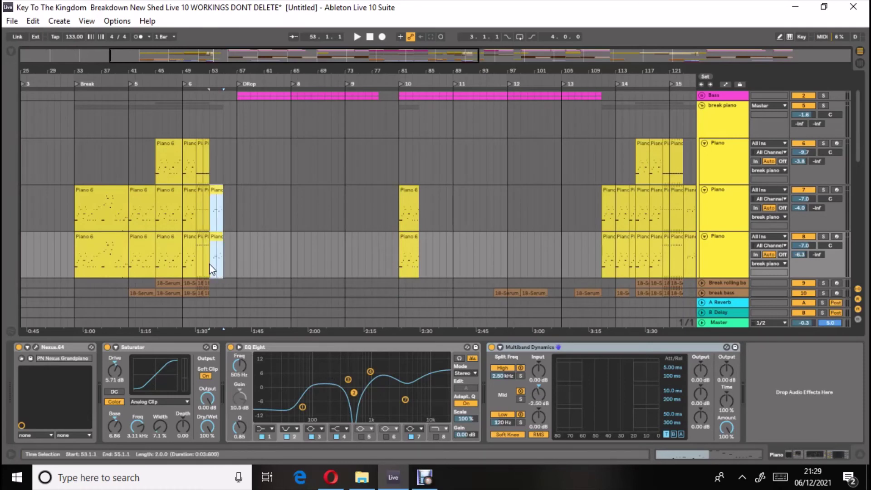
left_click_drag(215, 236, 228, 237)
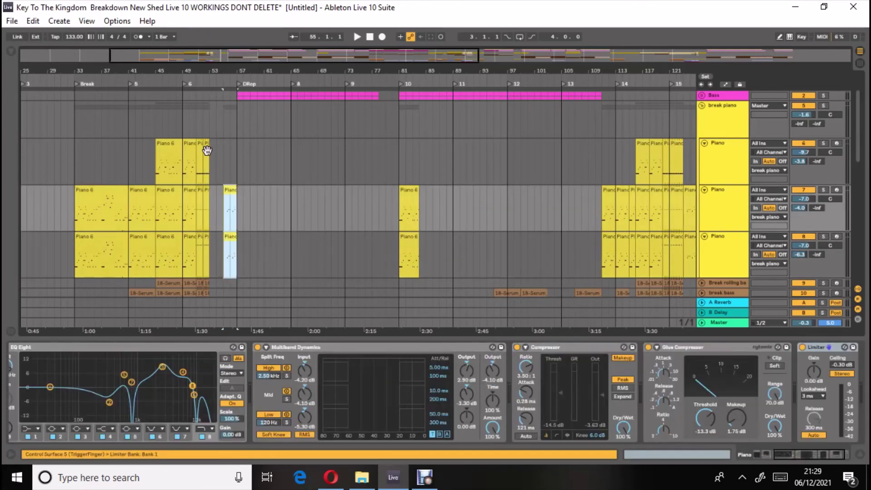
left_click_drag(208, 124, 197, 254)
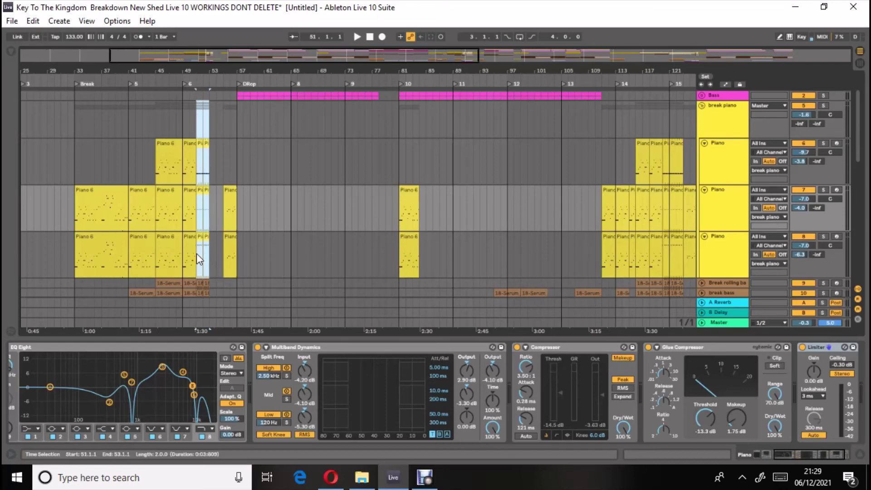
key("ctrl+d")
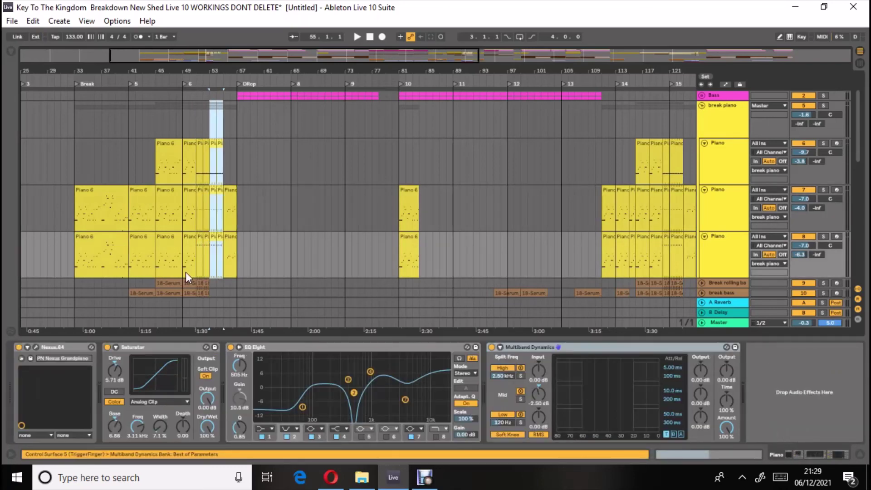
Hide the device detail view and set the arrangement timeline back to a fixed grid of 8 bars
left_click(859, 455)
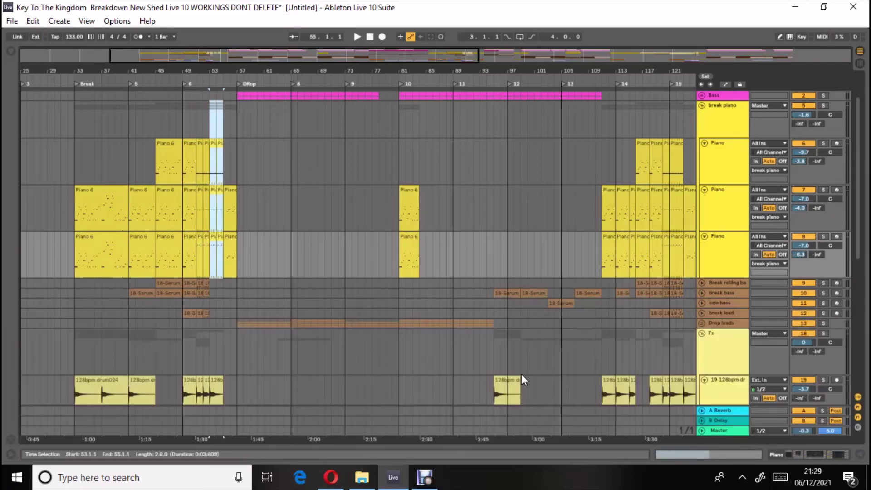
scroll(276, 279, "up", 2)
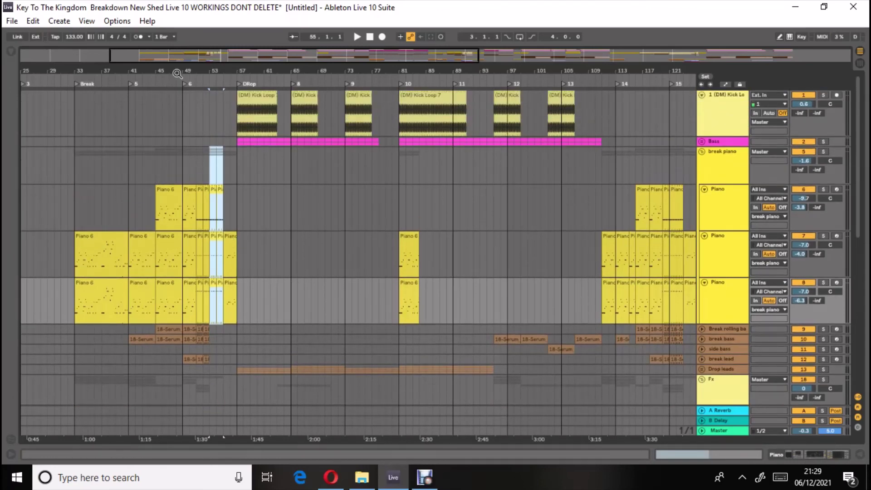
left_click_drag(177, 73, 181, 63)
right_click(200, 182)
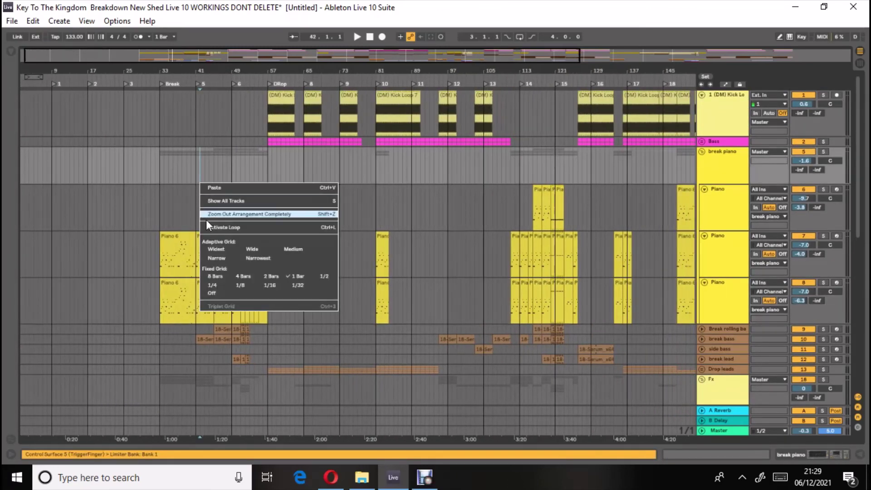
left_click(215, 275)
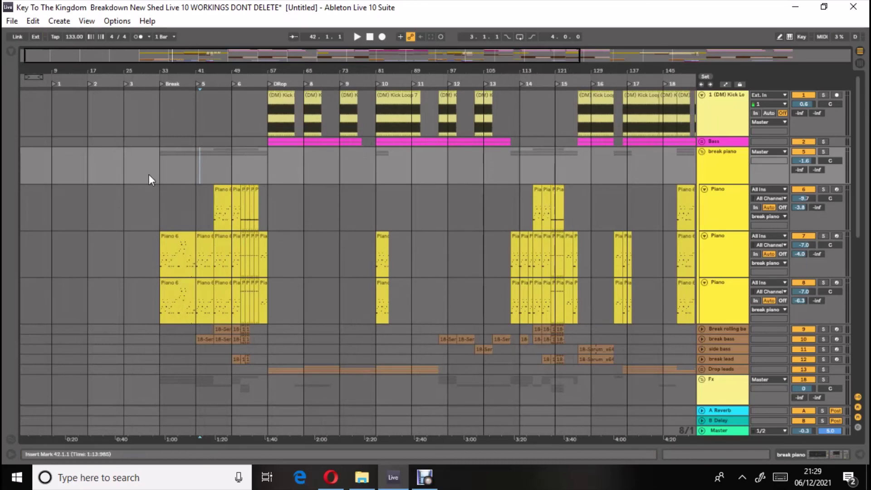
Play the arrangement from the Break locator into the drop, examine the piano and Fx drum clips meanwhile, and stop playback
left_click(160, 83)
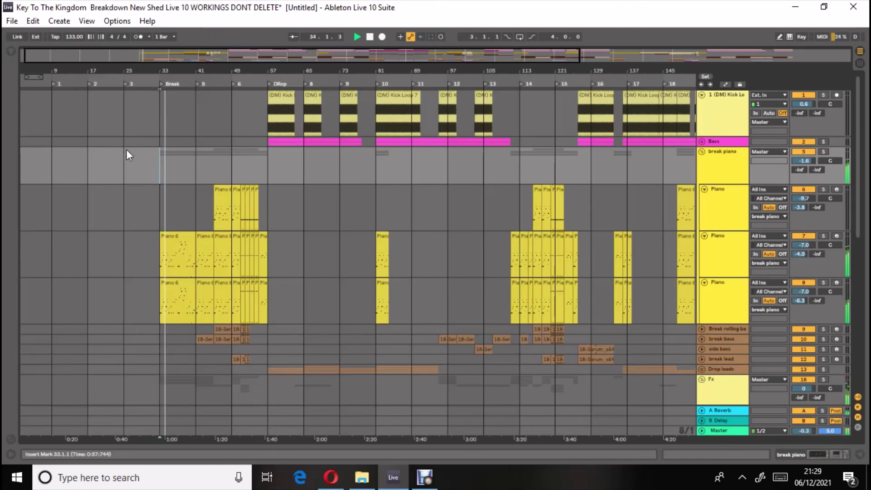
left_click(199, 84)
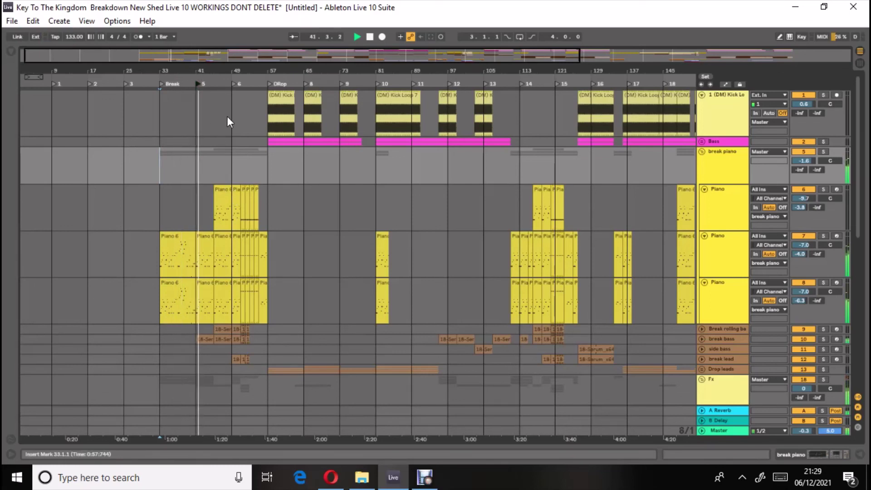
scroll(299, 265, "down", 15)
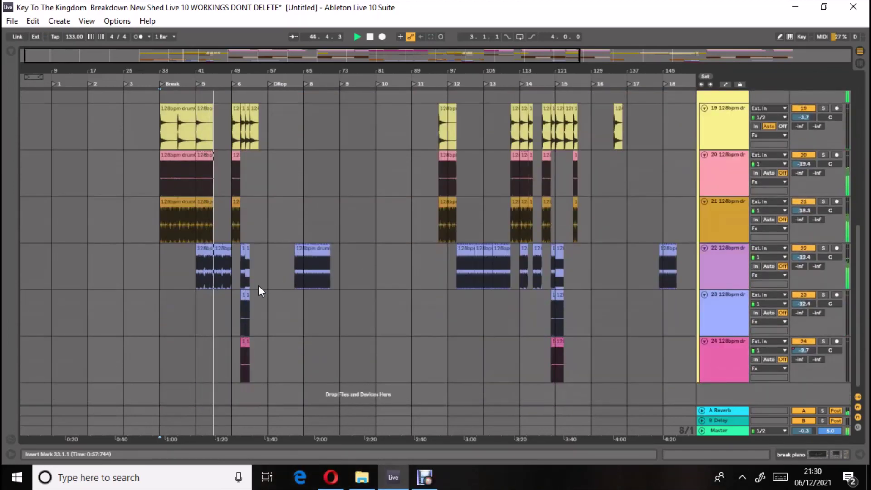
scroll(257, 285, "up", 2)
scroll(257, 285, "down", 2)
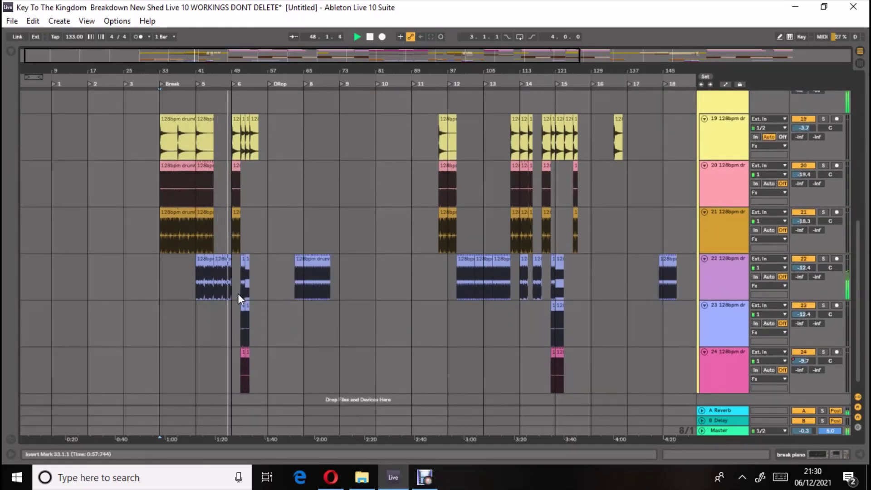
scroll(238, 292, "up", 6)
scroll(238, 293, "up", 7)
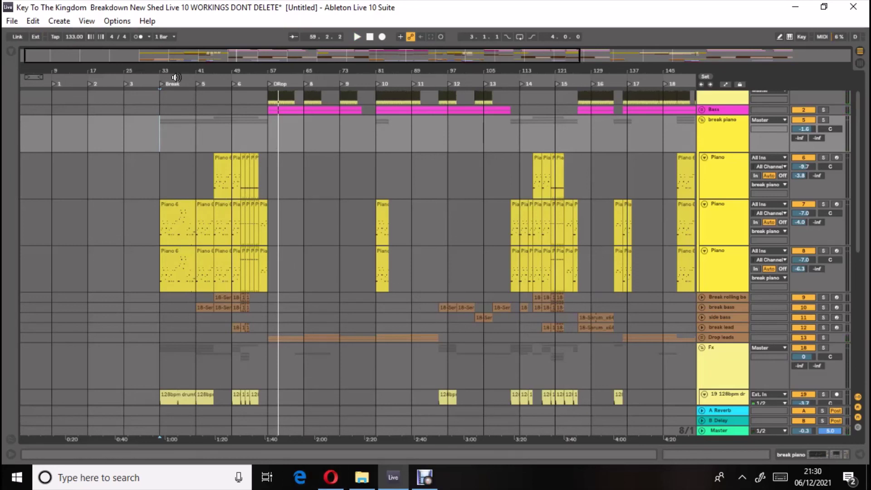
left_click(370, 39)
left_click(422, 481)
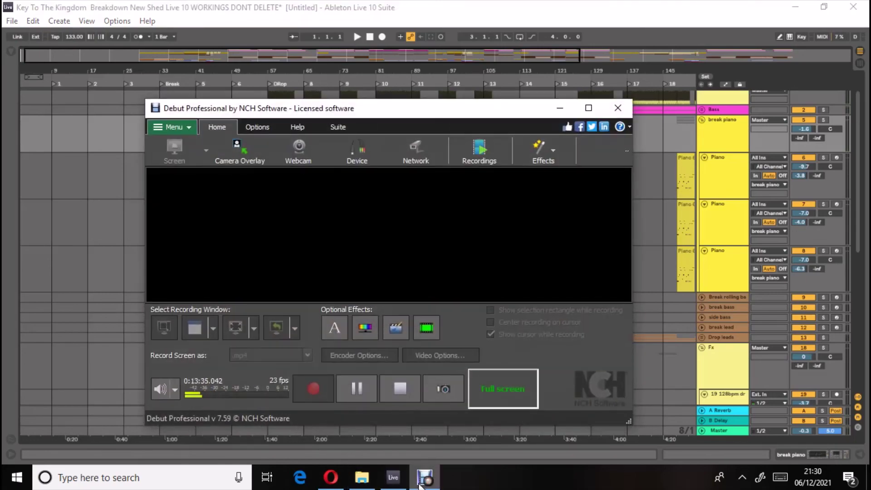